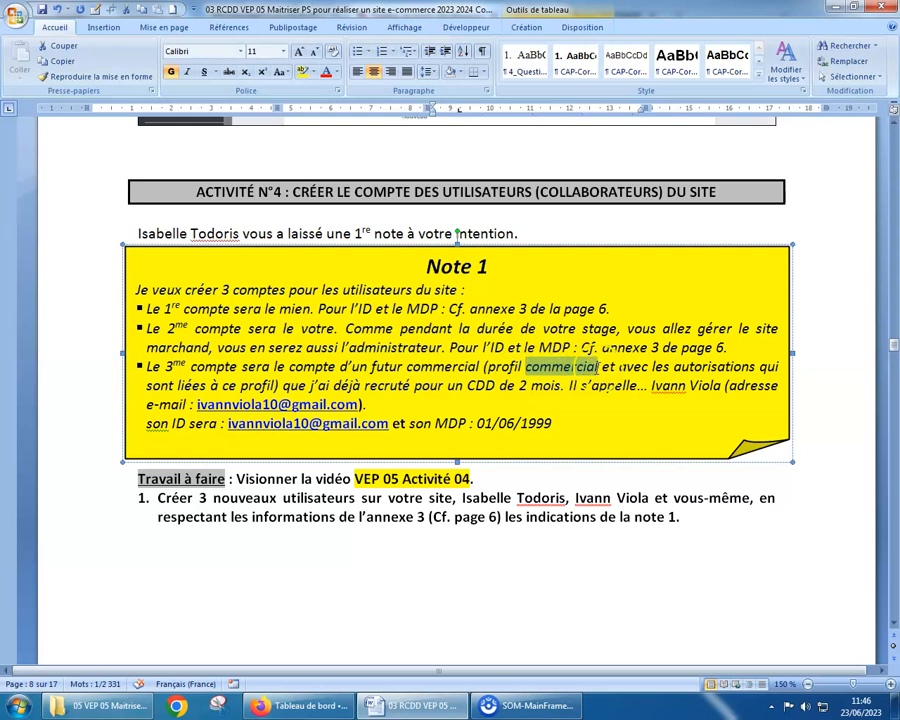
- Switch to the PrestaShop back office in Firefox and open the team's employee list in the advanced settings
click(268, 705)
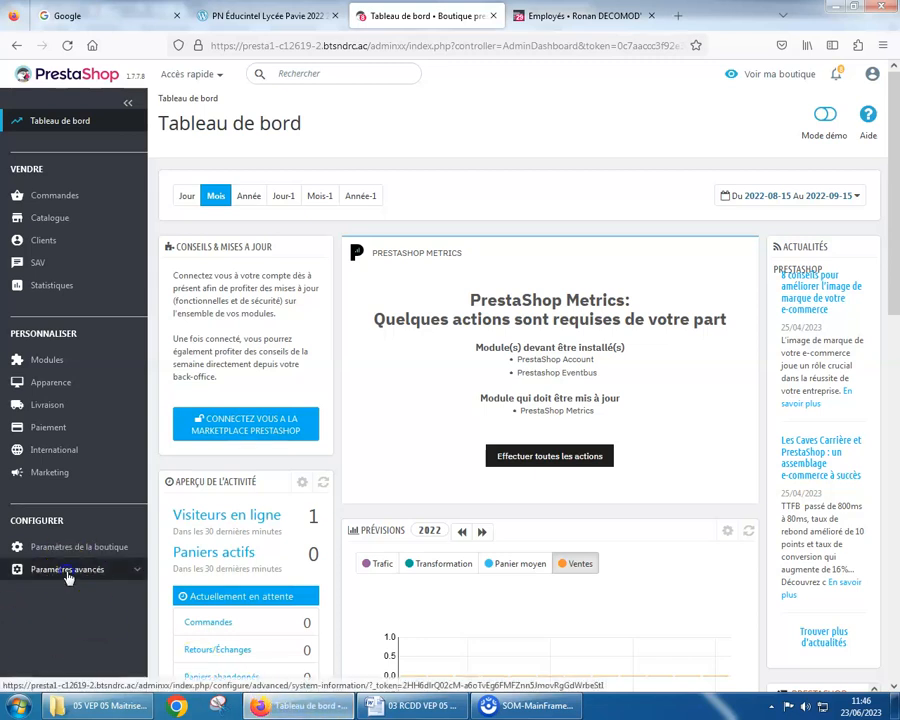
mouse_move(68, 578)
scroll(70, 575, down, 2)
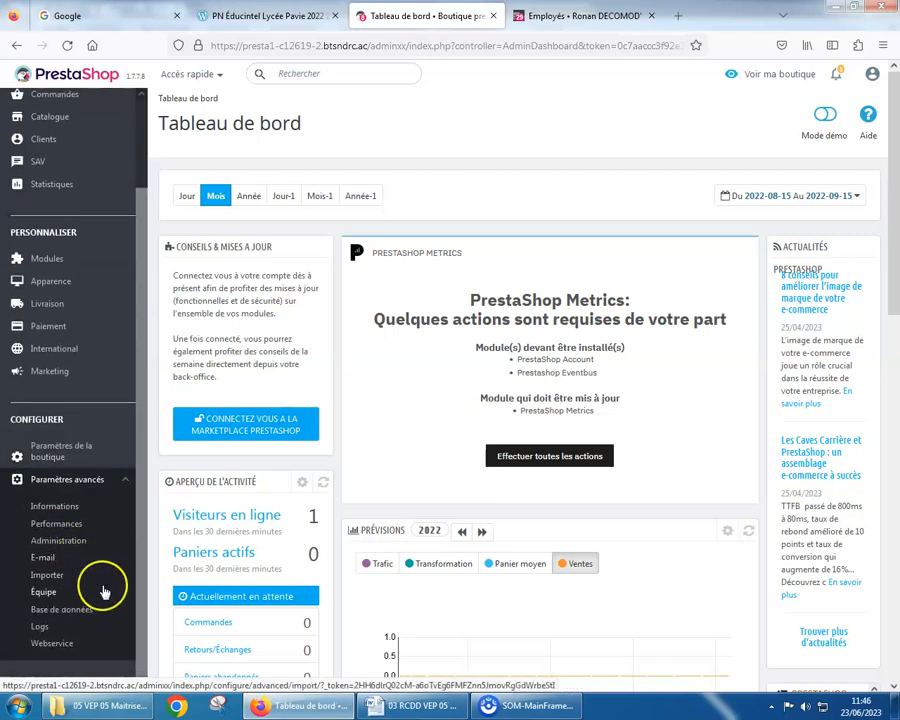
click(50, 597)
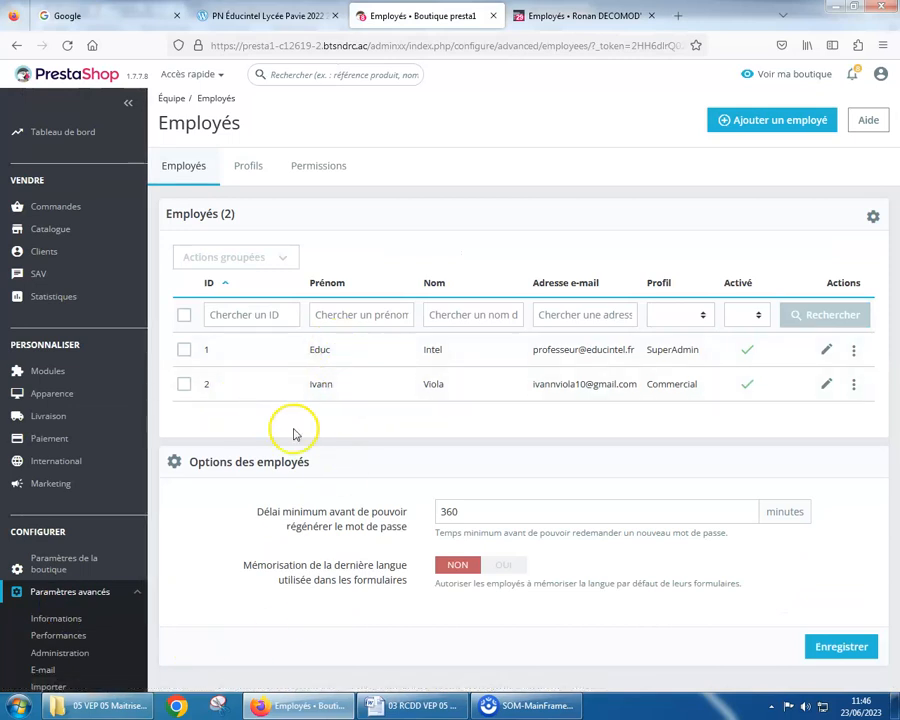
- Delete the existing employee account that has the Commercial profile and dismiss the notification
click(854, 384)
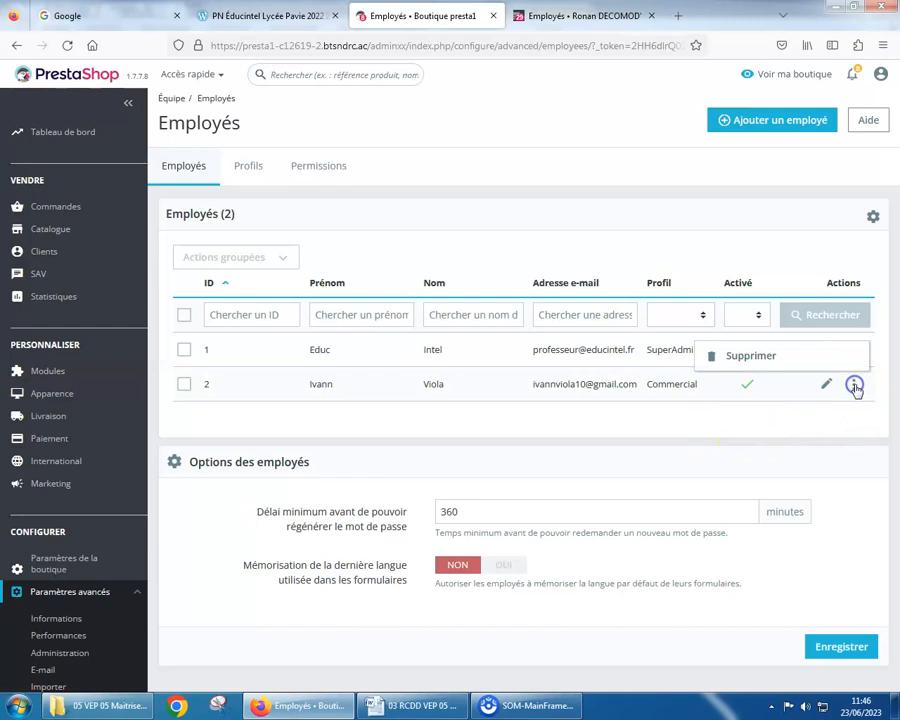
click(757, 357)
click(507, 399)
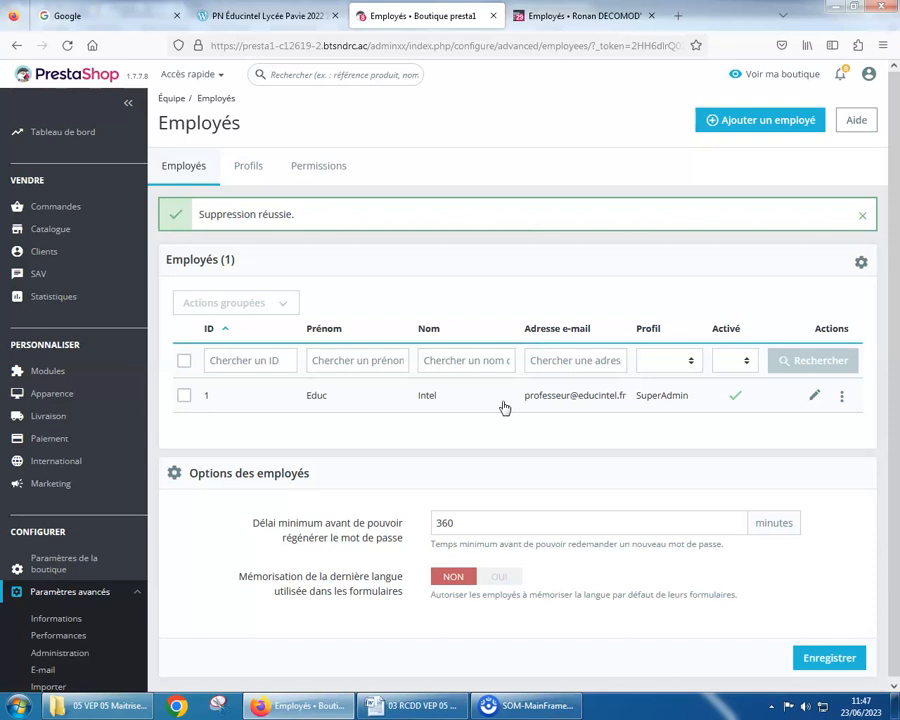
click(864, 216)
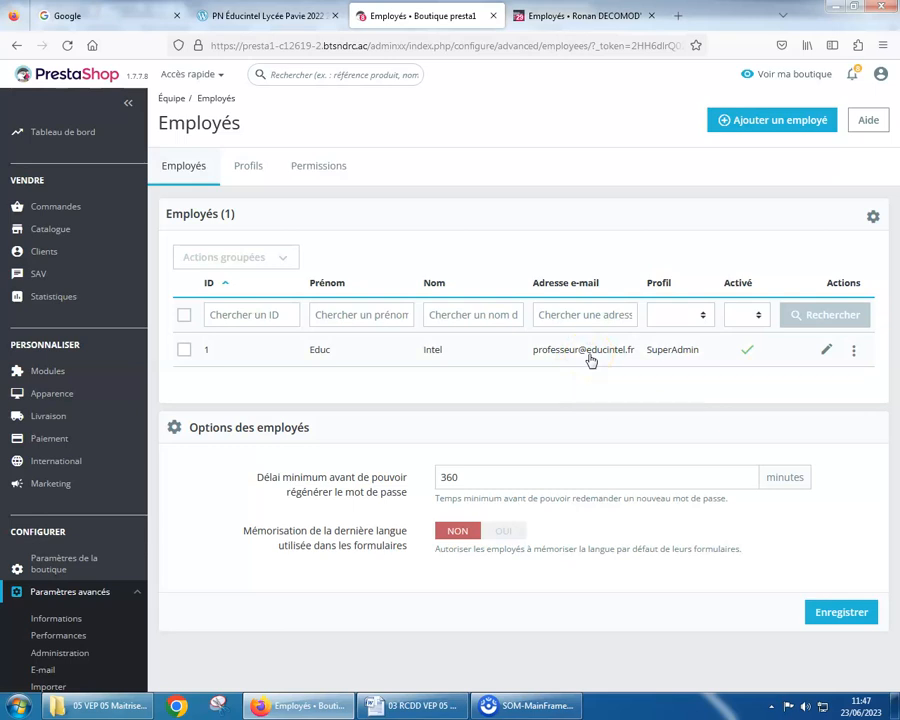
- Open the SuperAdmin employee's record, and look up the administrators' credentials in annexe 3 of the Word document
click(555, 358)
click(408, 700)
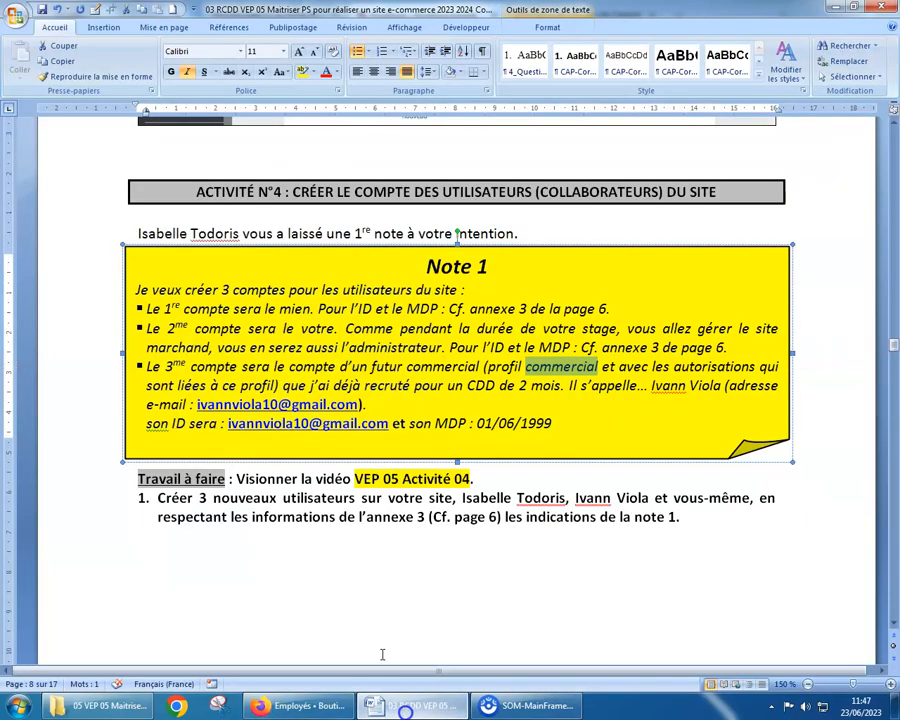
scroll(346, 484, up, 20)
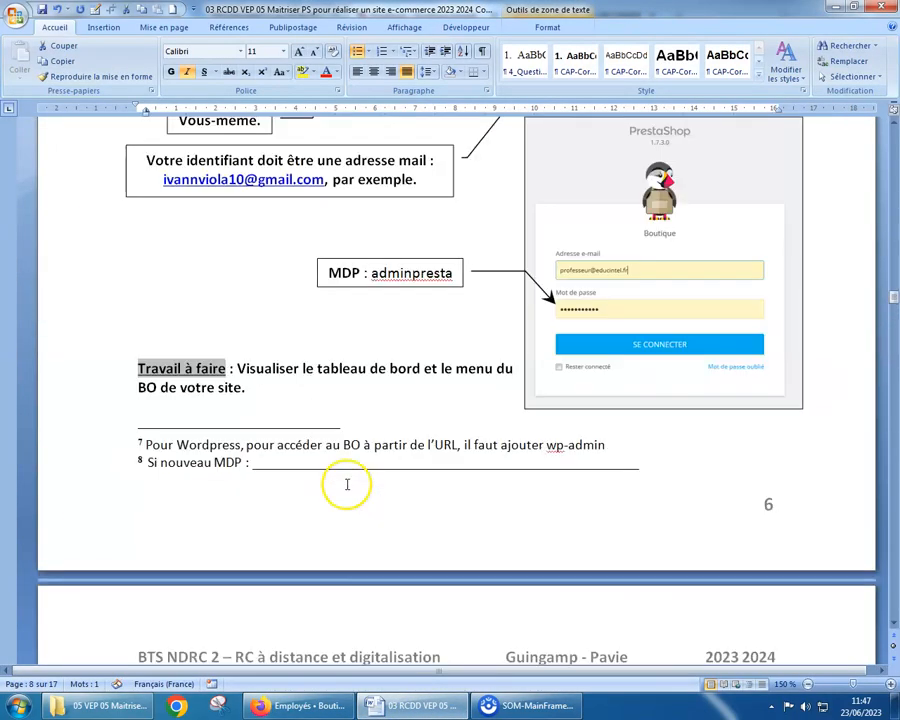
scroll(344, 485, up, 5)
drag(485, 350, 531, 351)
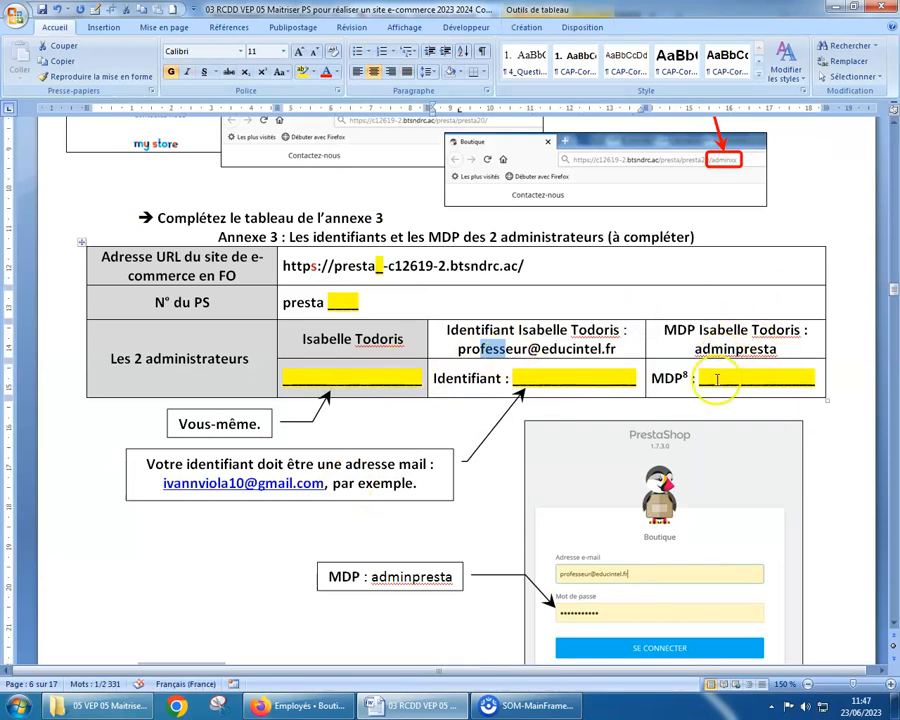
- Switch back to PrestaShop, check the SuperAdmin employee's name fields and return to the employee list
click(288, 705)
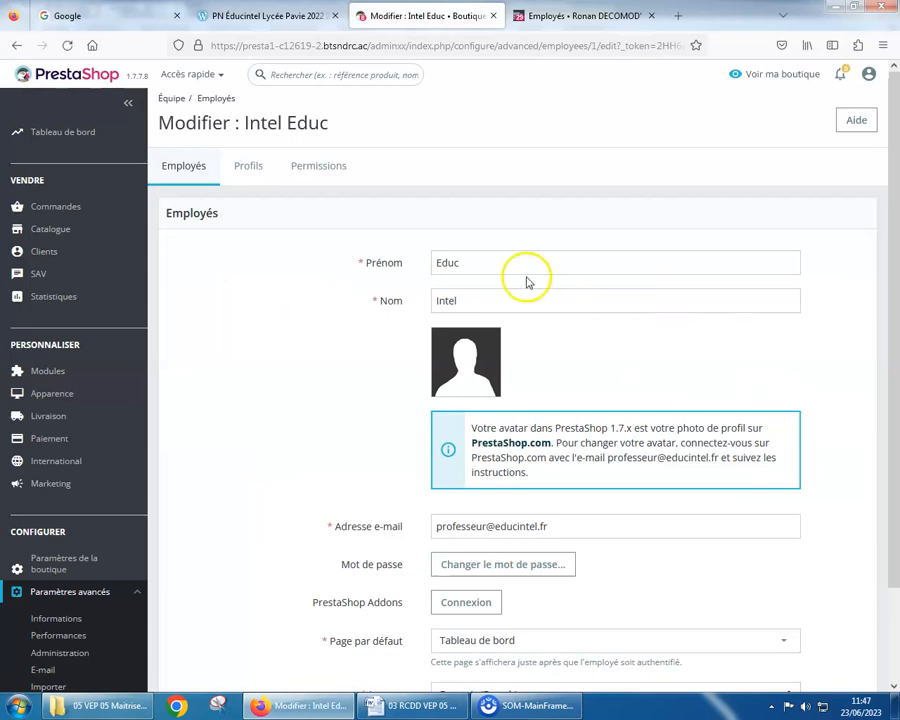
click(476, 300)
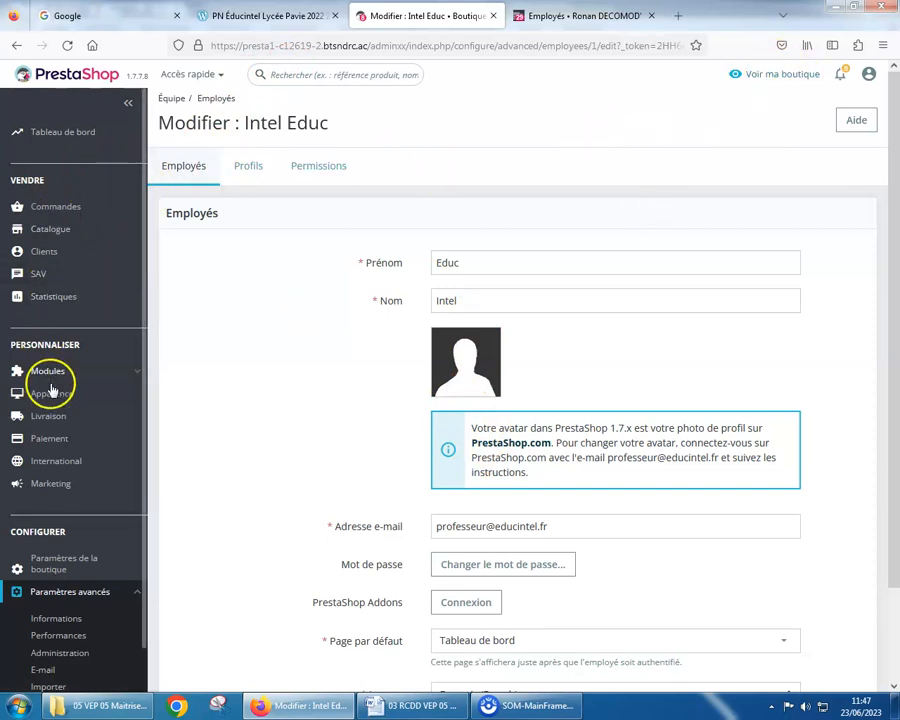
click(18, 47)
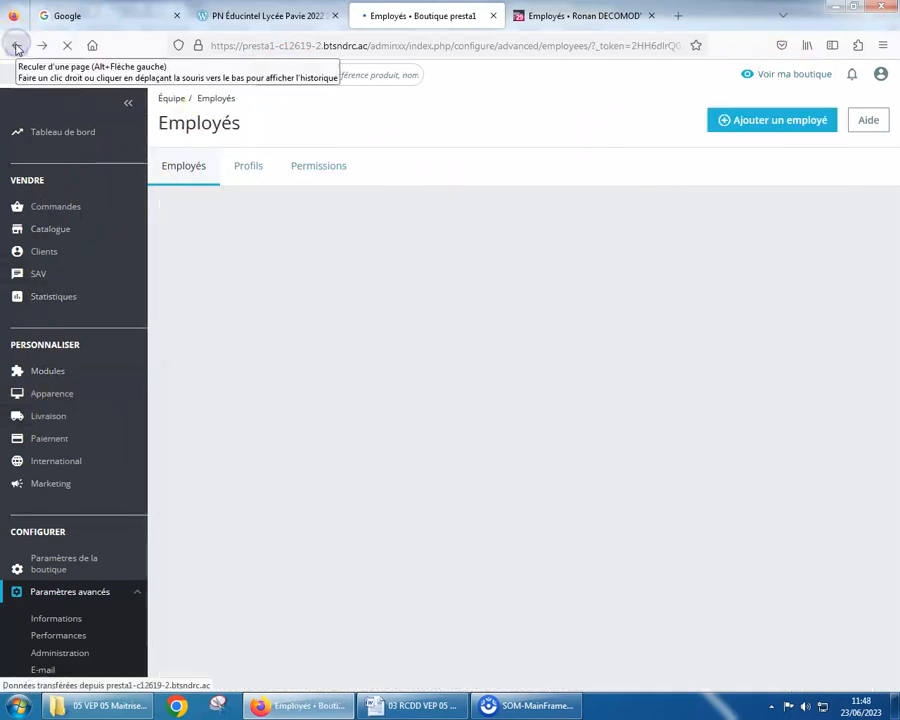
- Start a new employee account and fill in the first name, last name, saved e-mail address and password
click(780, 122)
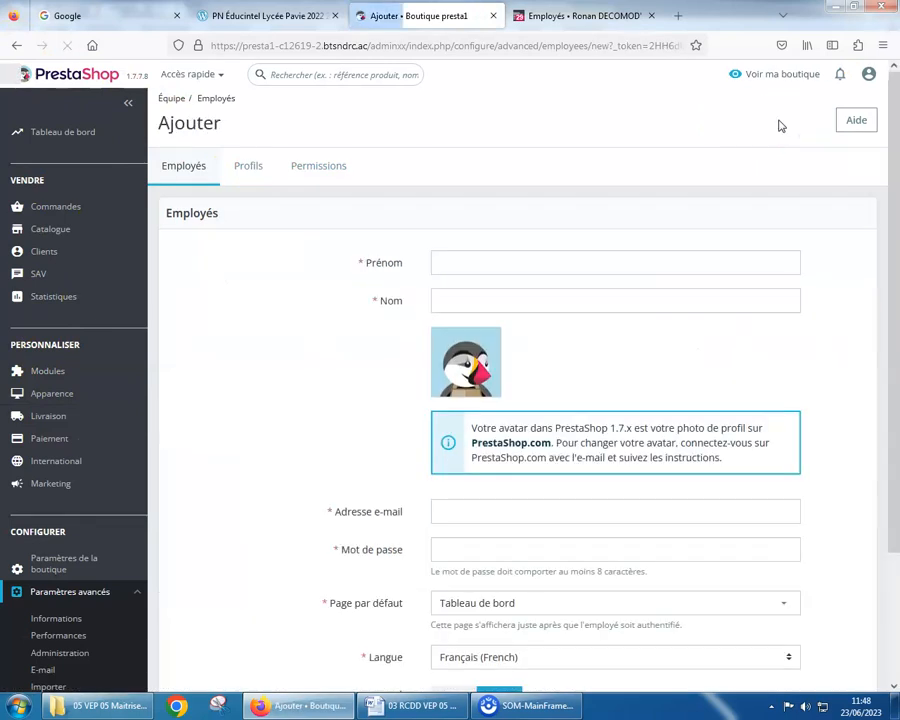
click(456, 261)
text(I)
click(455, 285)
click(456, 300)
text(V)
click(465, 323)
click(458, 507)
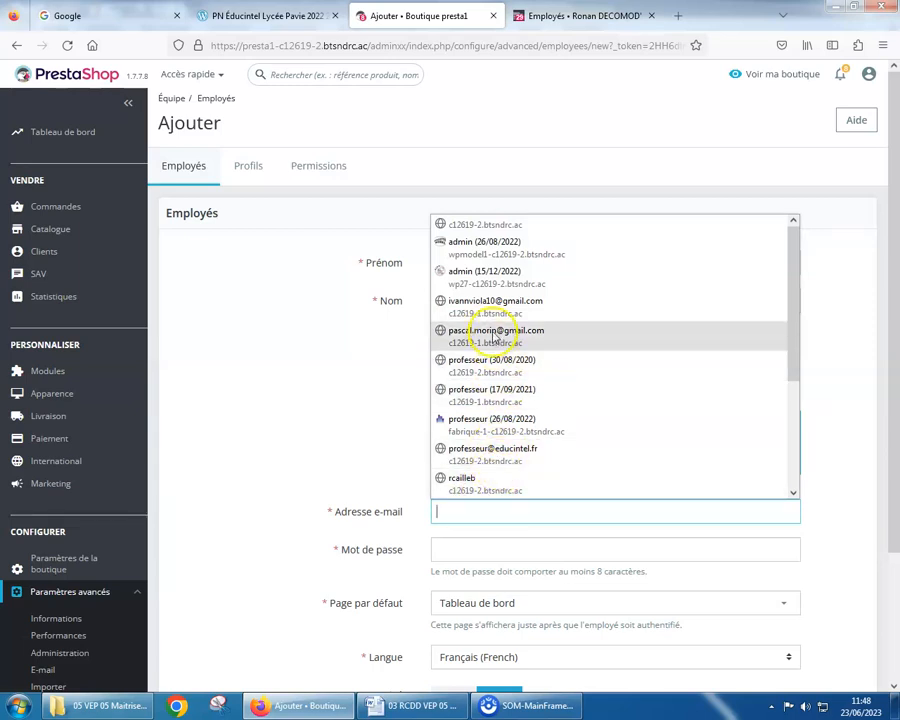
click(480, 303)
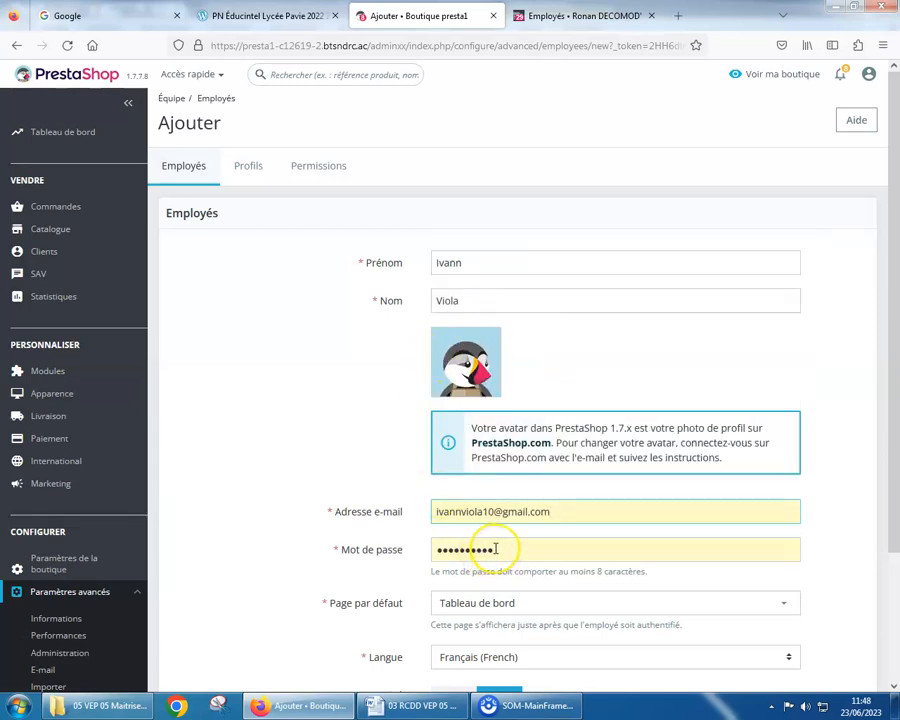
- Look through the default page options, then assign the Commercial permission profile and save the new employee
scroll(495, 549, down, 2)
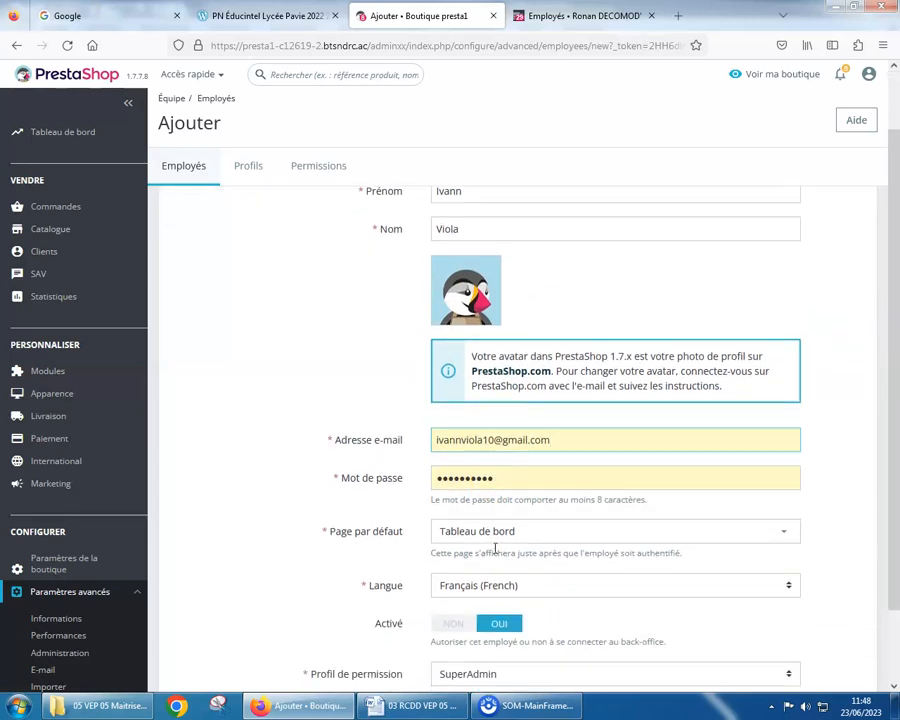
scroll(495, 549, down, 2)
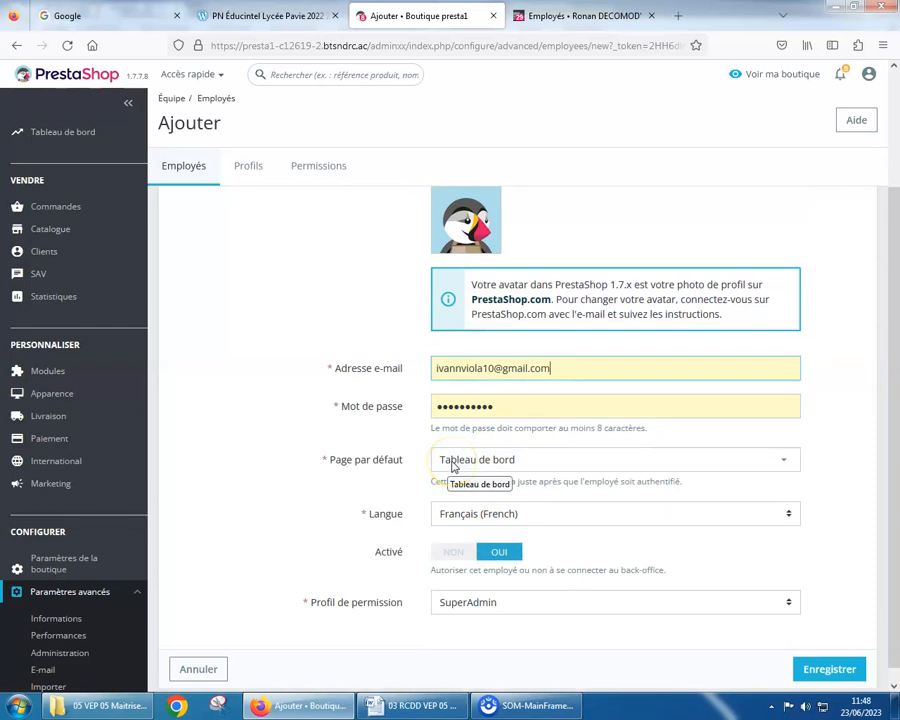
click(787, 463)
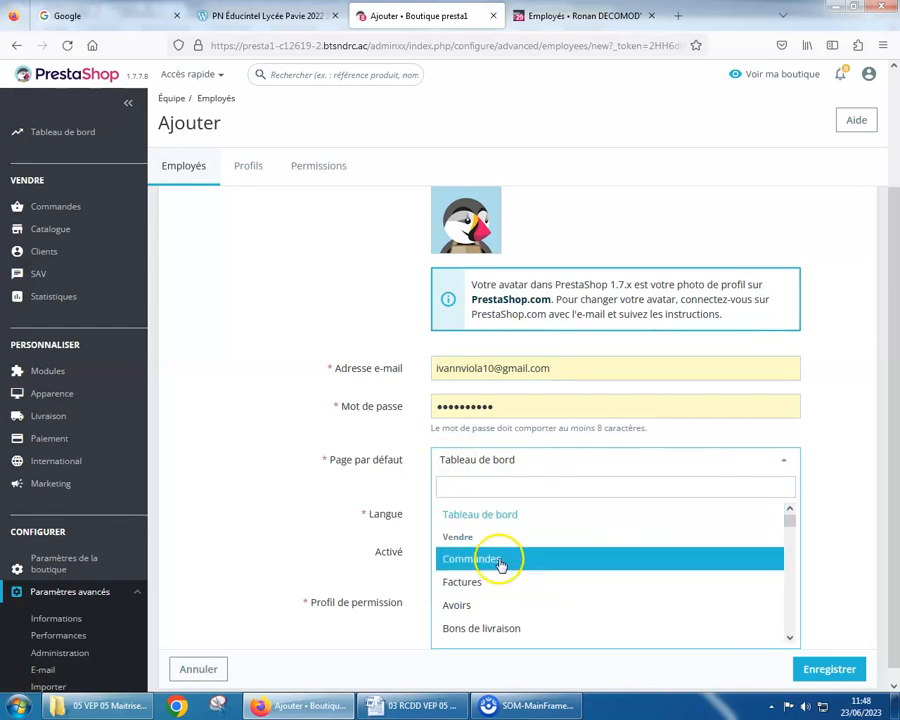
click(480, 459)
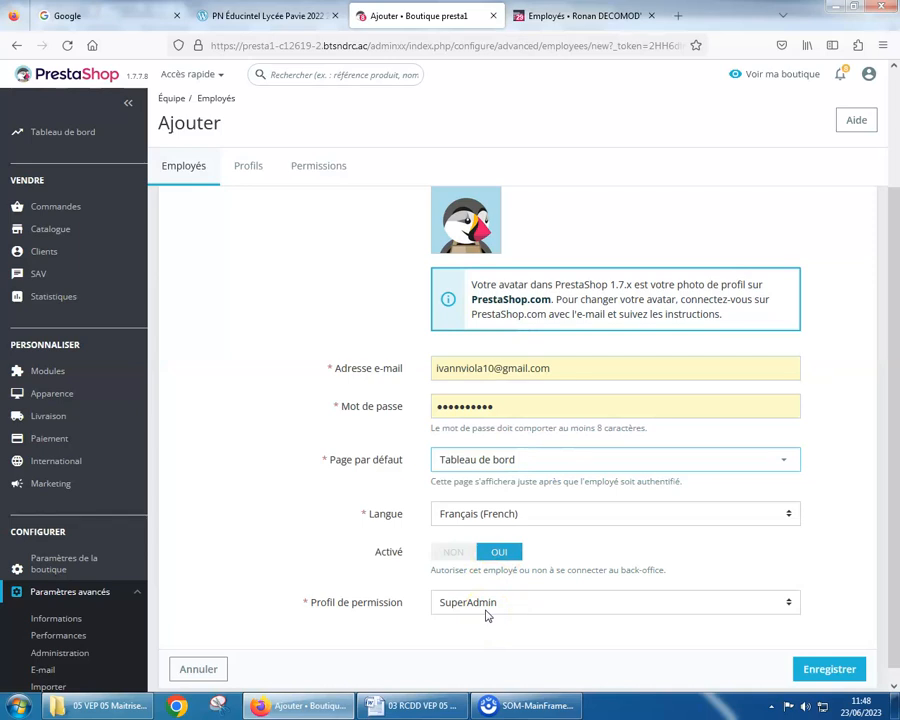
click(789, 603)
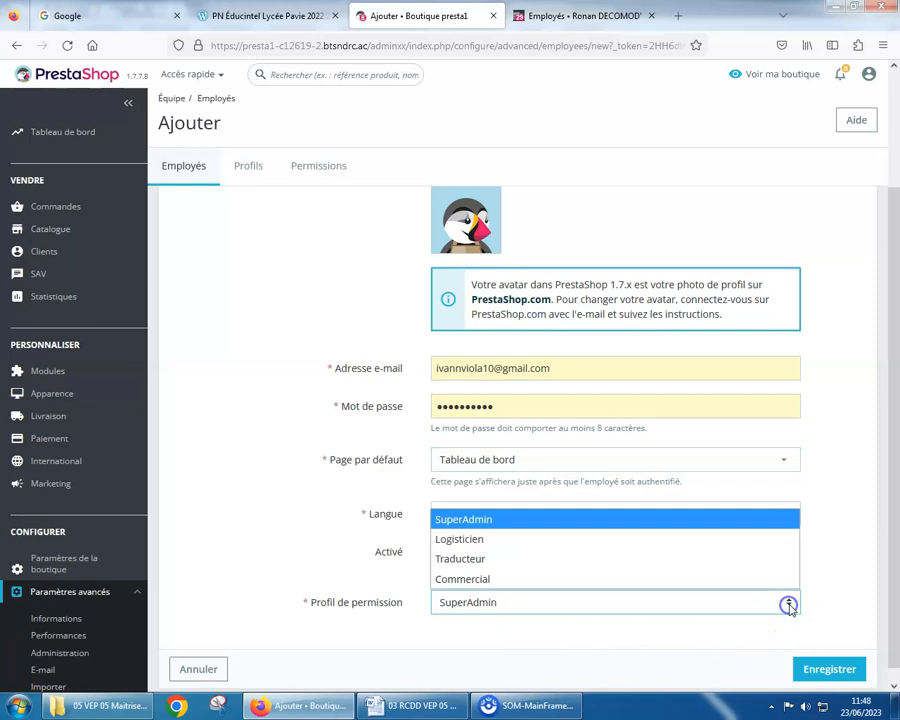
click(470, 583)
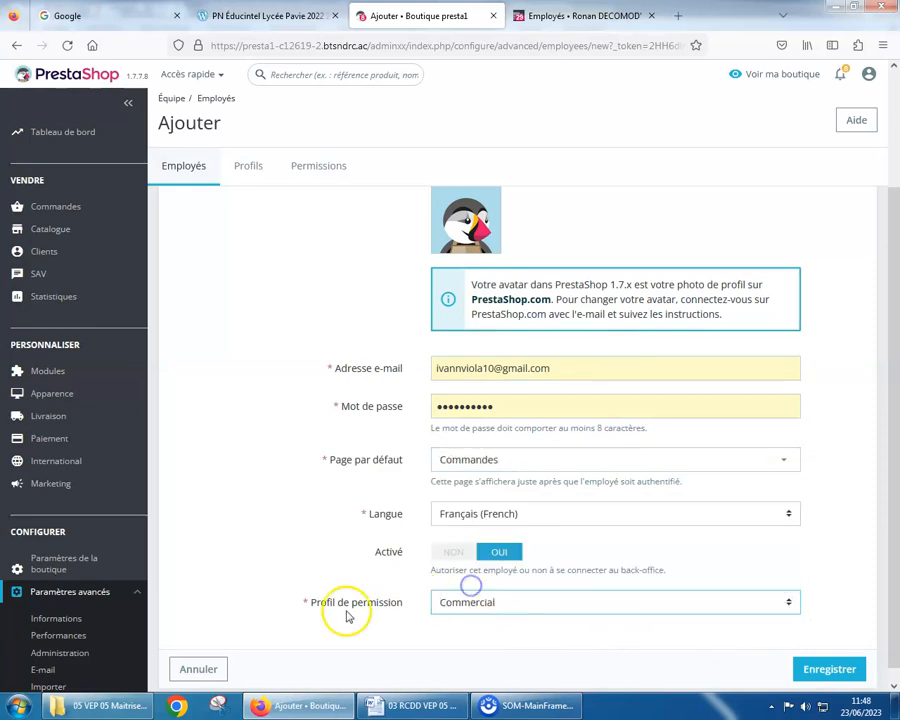
click(829, 670)
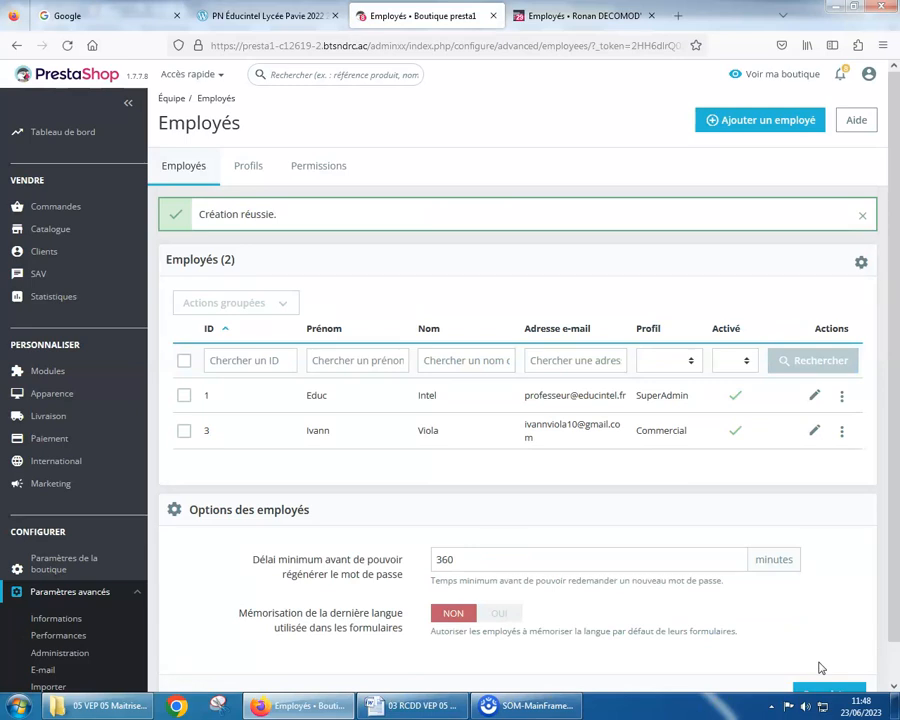
- View the new employee's record, then create and save a profile named Conseiller AV
click(815, 434)
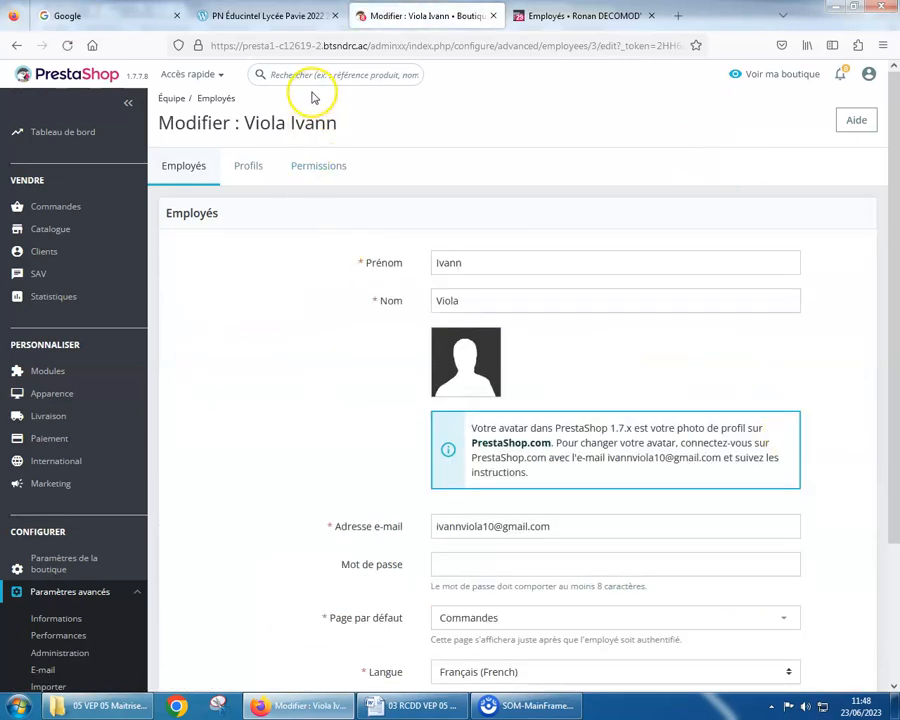
click(249, 168)
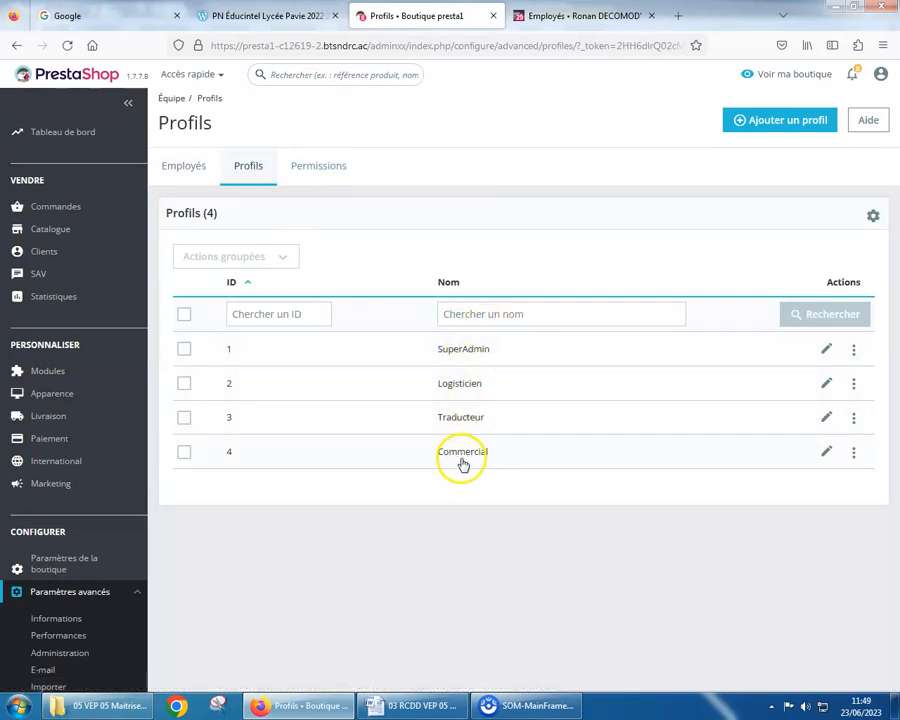
click(777, 122)
click(462, 261)
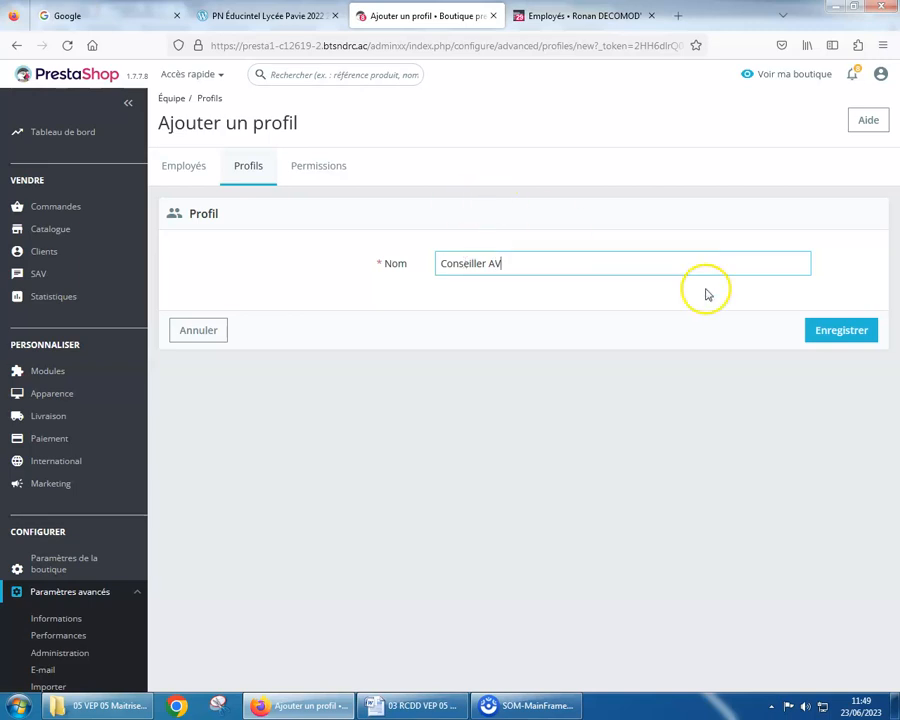
click(848, 334)
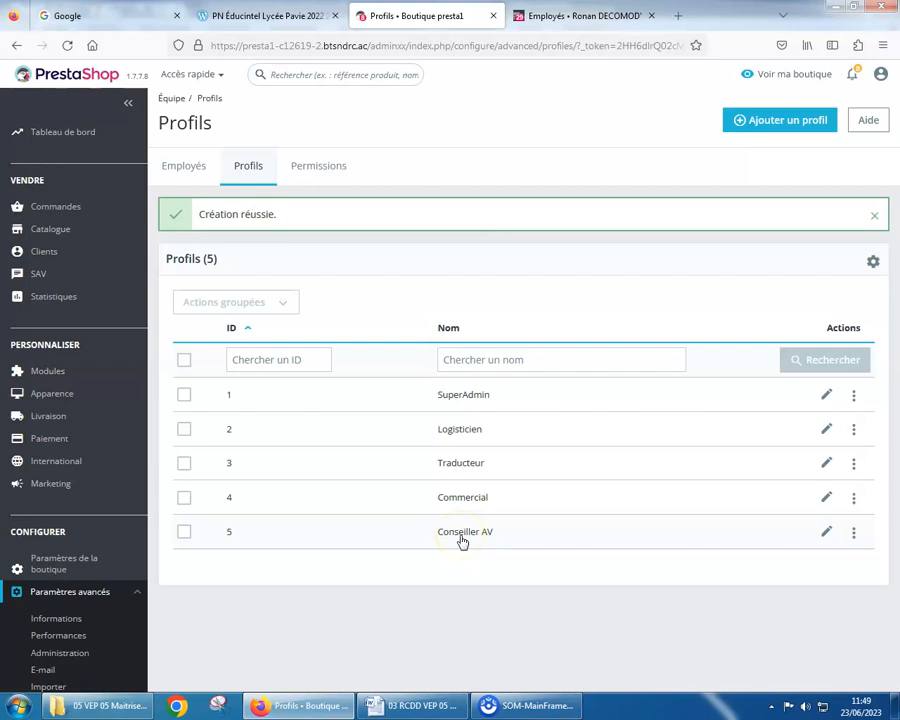
- Open a blank new employee form and check that Conseiller AV is offered as a permission profile
click(184, 167)
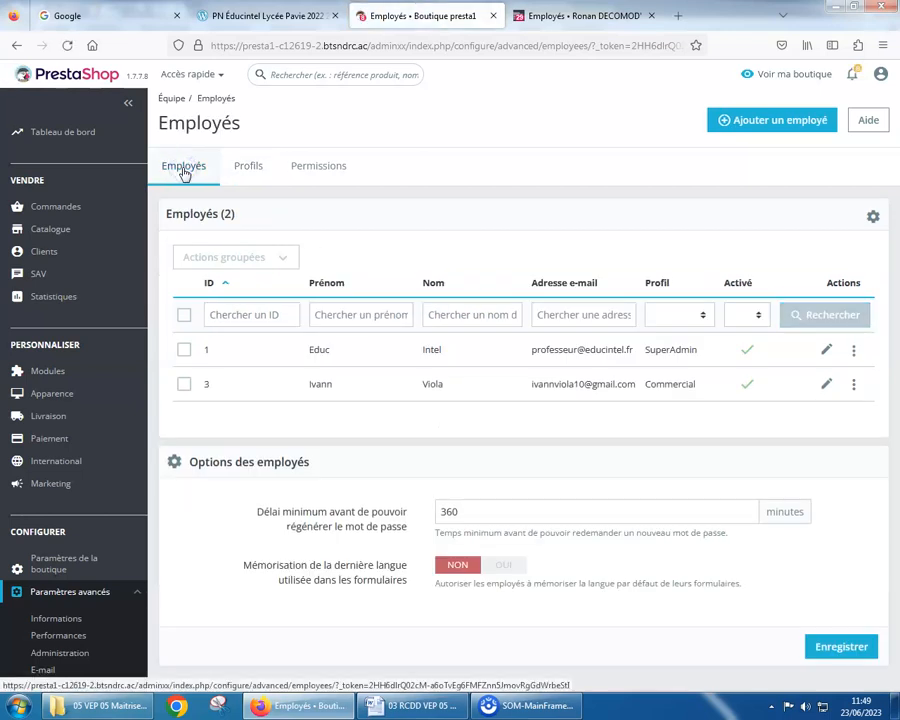
click(748, 121)
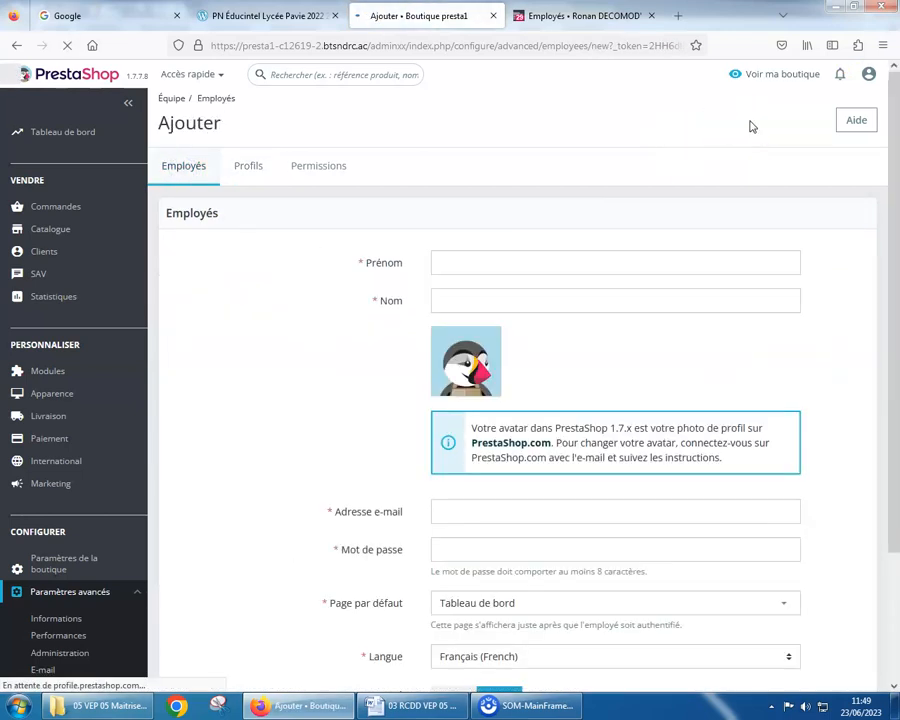
scroll(465, 492, down, 3)
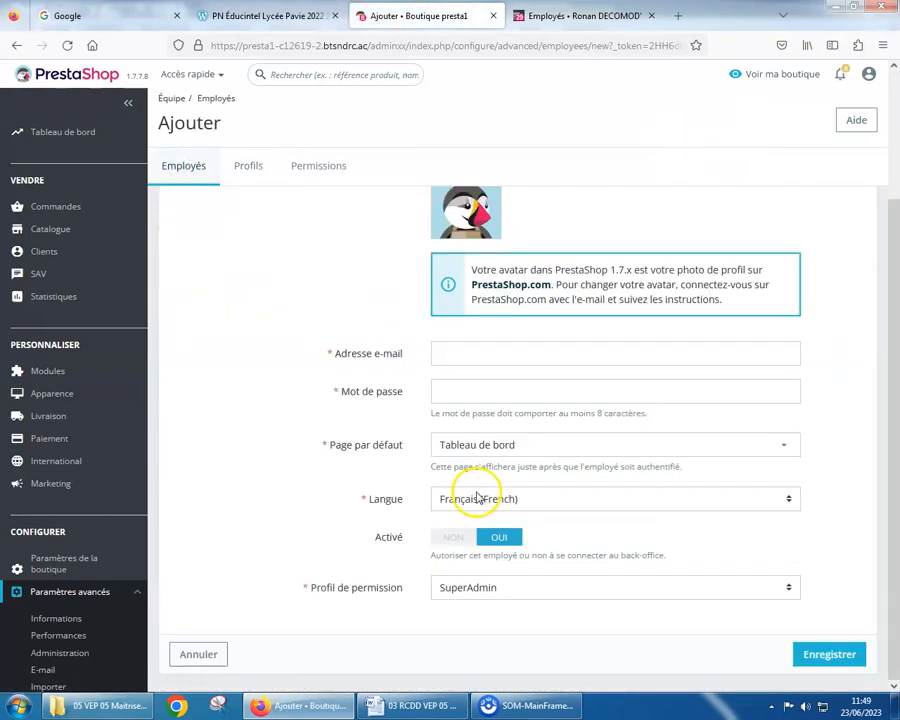
click(789, 588)
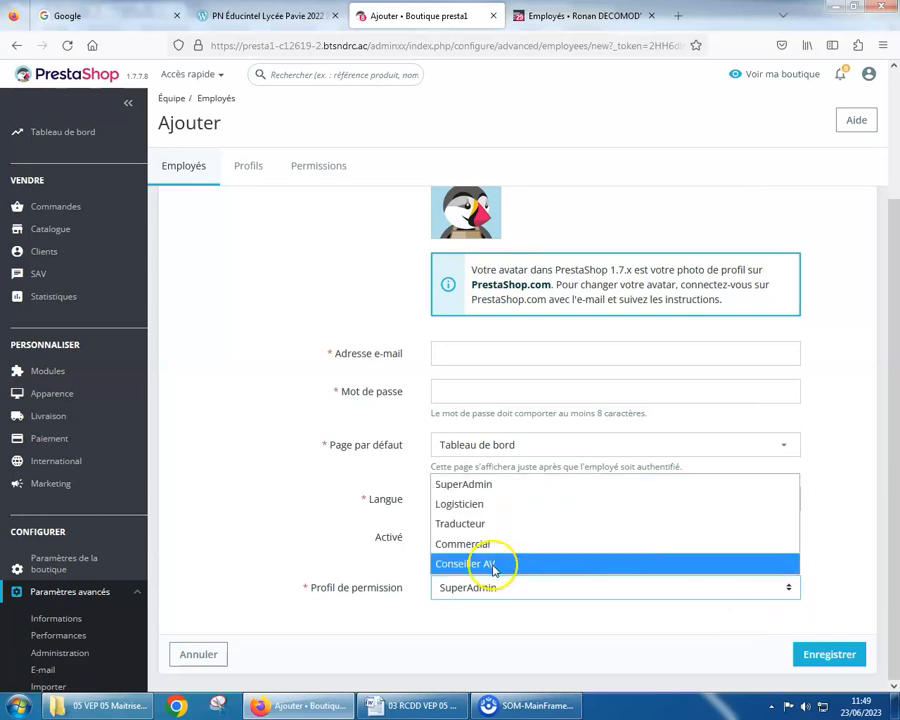
- Open the Conseiller AV profile, and review the permissions of the Conseiller AV, SuperAdmin and Commercial profiles
click(247, 171)
click(247, 171)
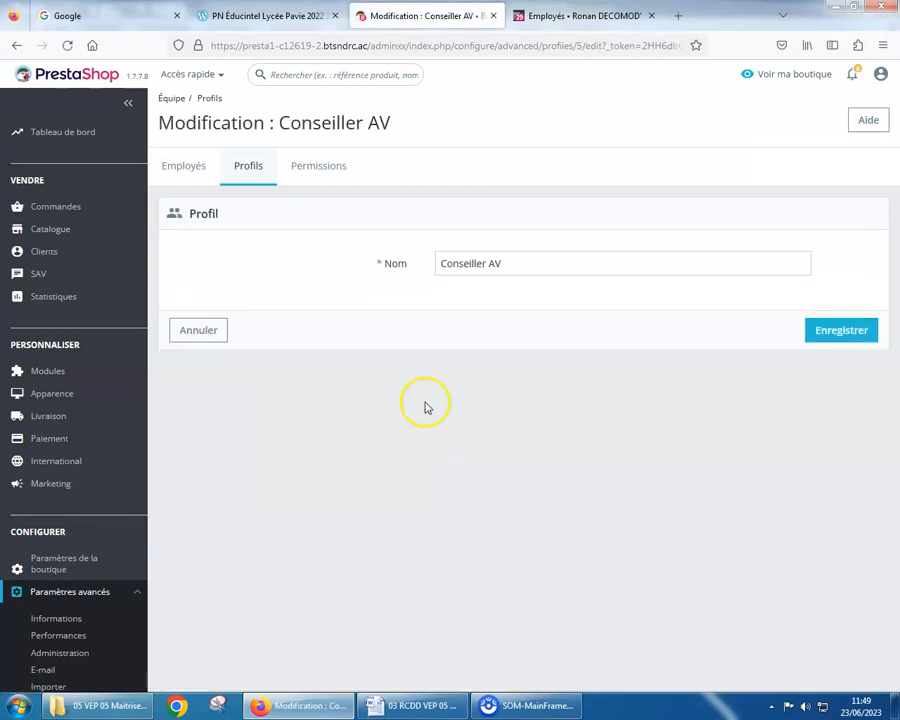
click(321, 166)
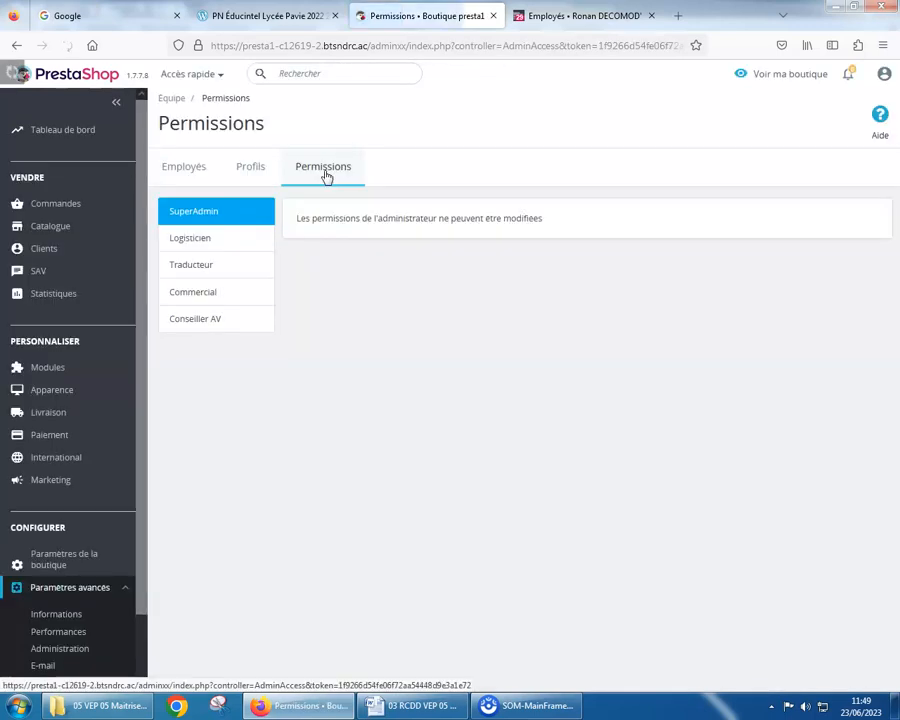
click(210, 320)
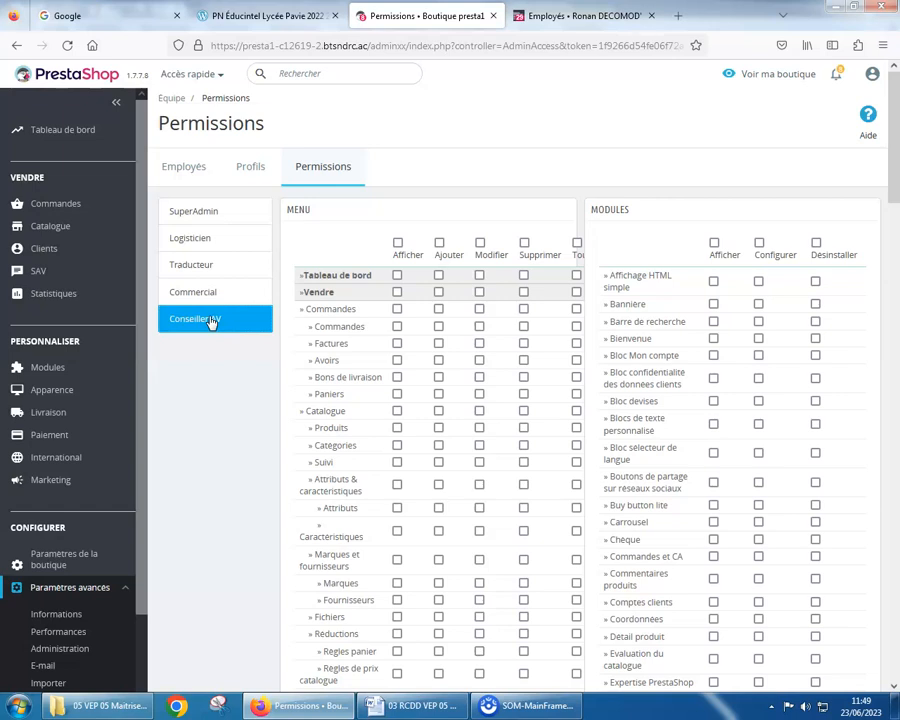
click(212, 212)
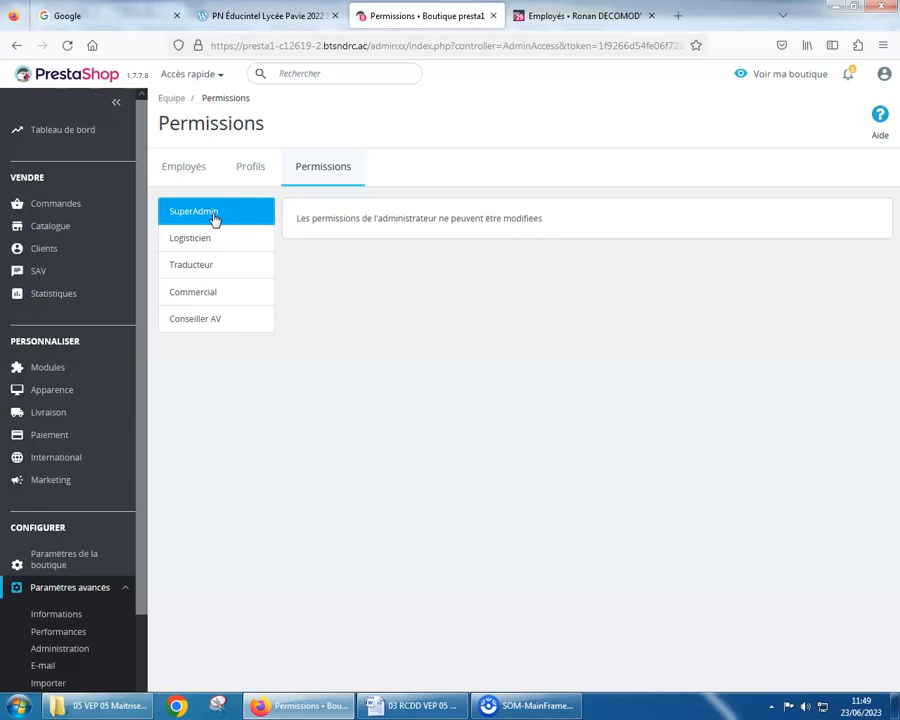
click(211, 297)
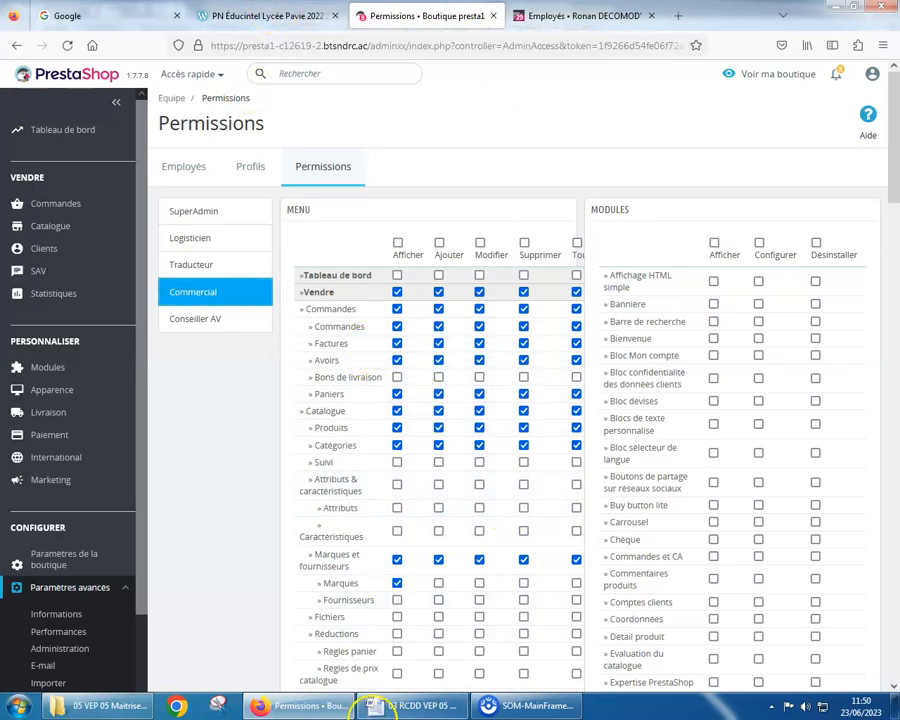
- Switch to the Word document and browse from annexe 3 to the pages that follow
click(410, 706)
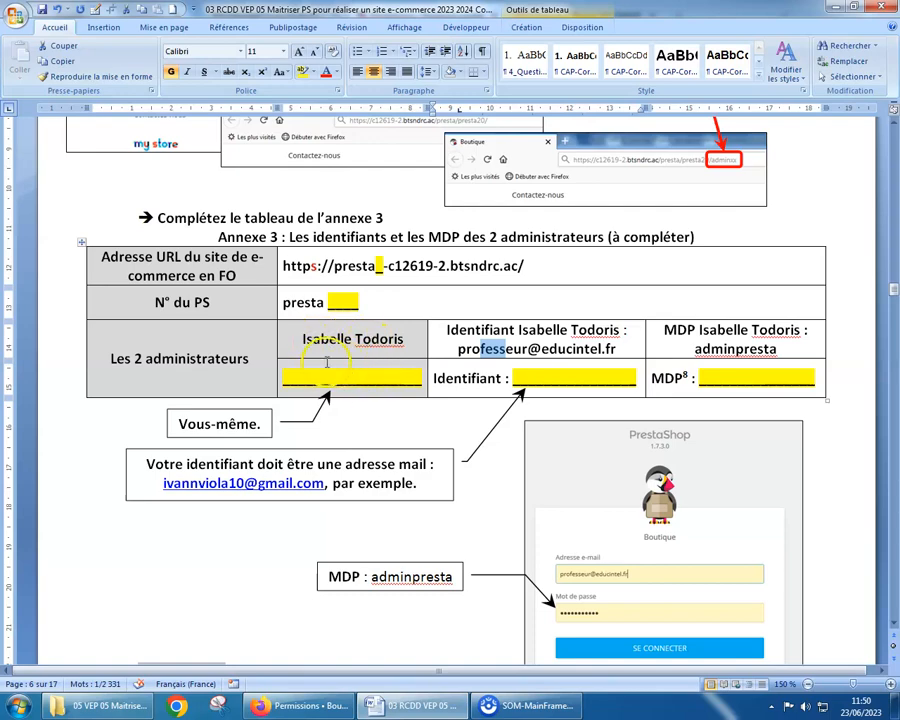
scroll(350, 370, down, 10)
scroll(367, 378, down, 10)
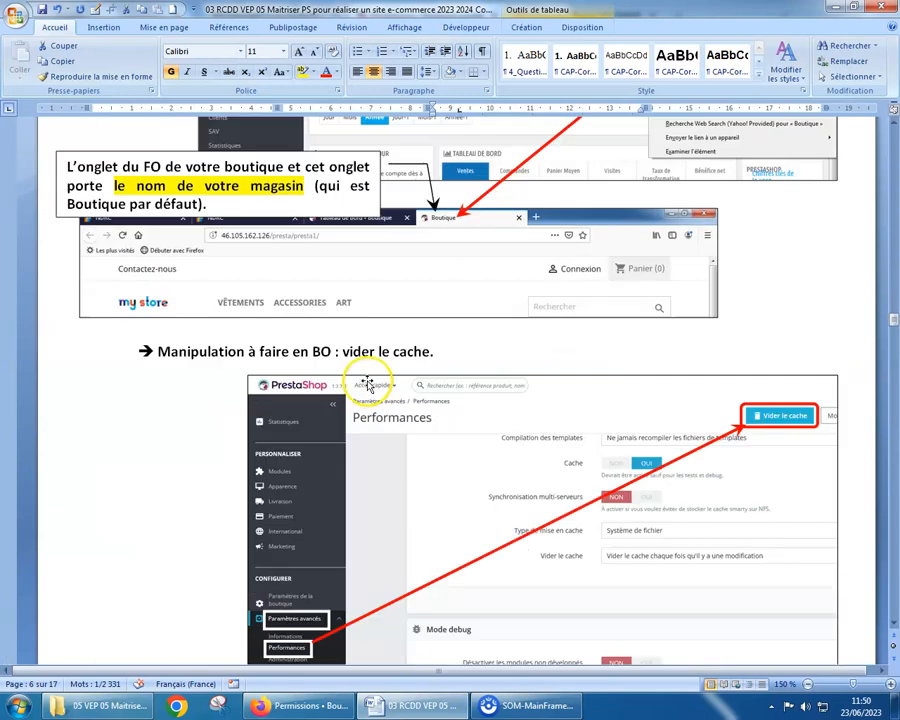